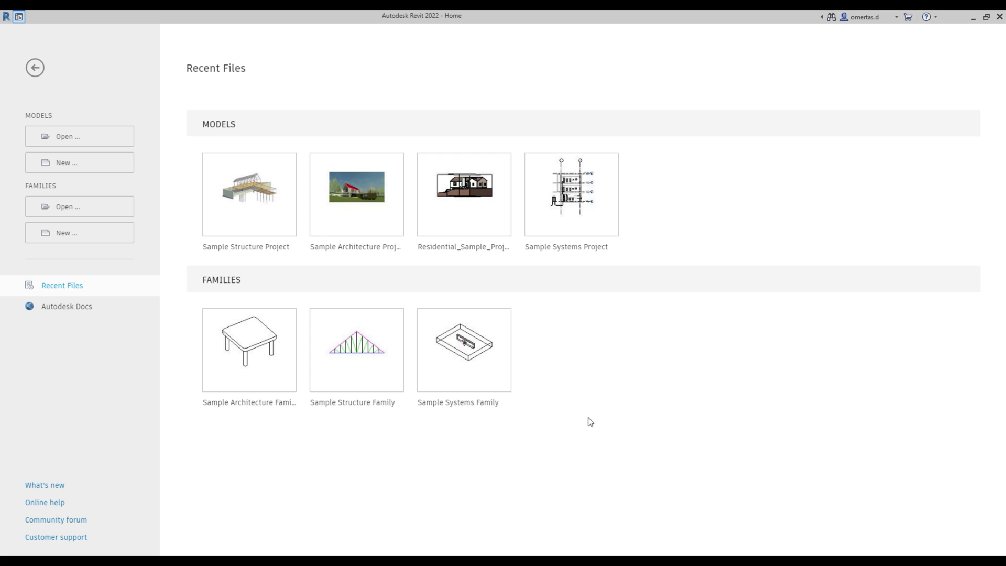
- Create a new Revit project from the Metric-Architectural Template
{"action": "left_click", "coordinate": [67, 163]}
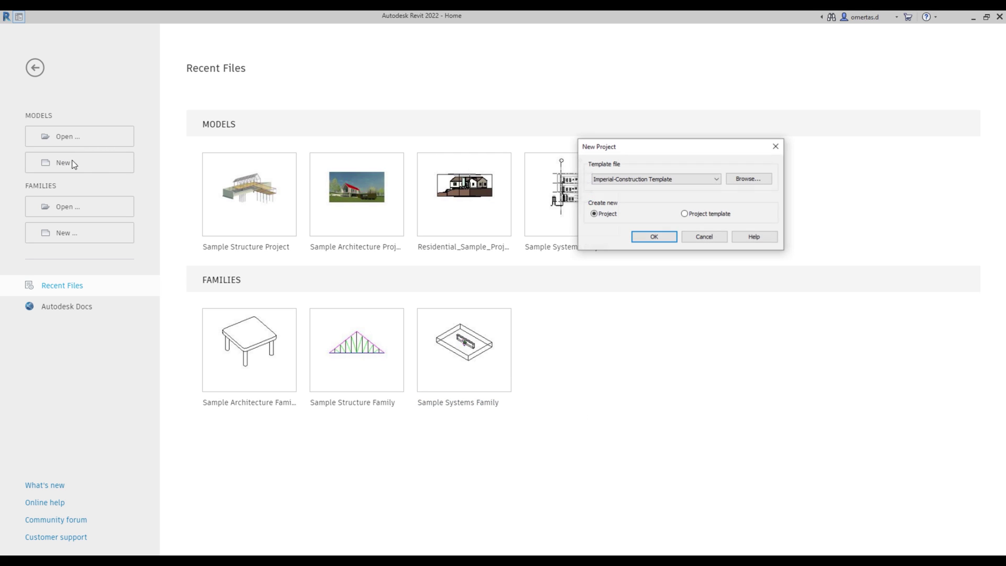
{"action": "left_click", "coordinate": [623, 179]}
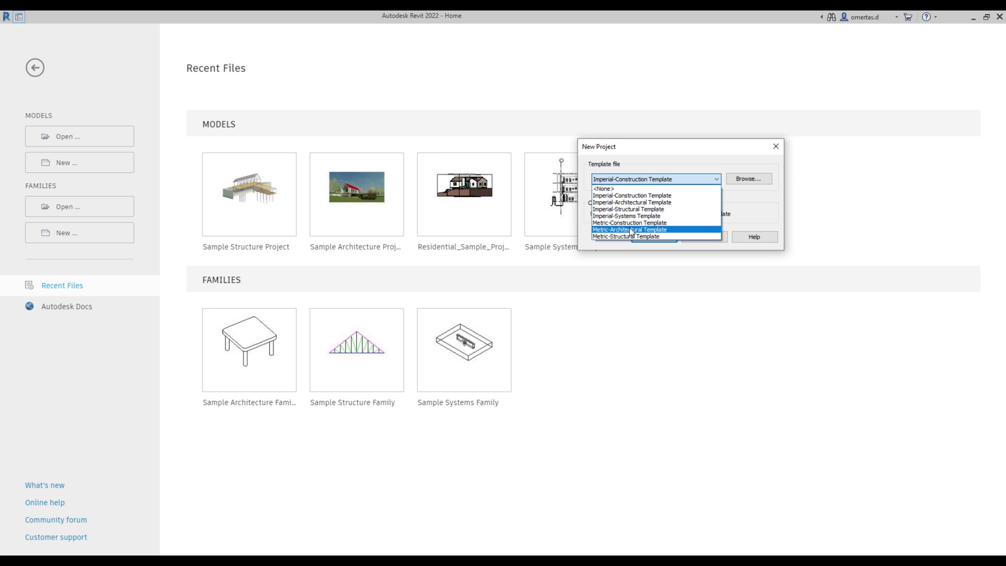
{"action": "left_click", "coordinate": [631, 231]}
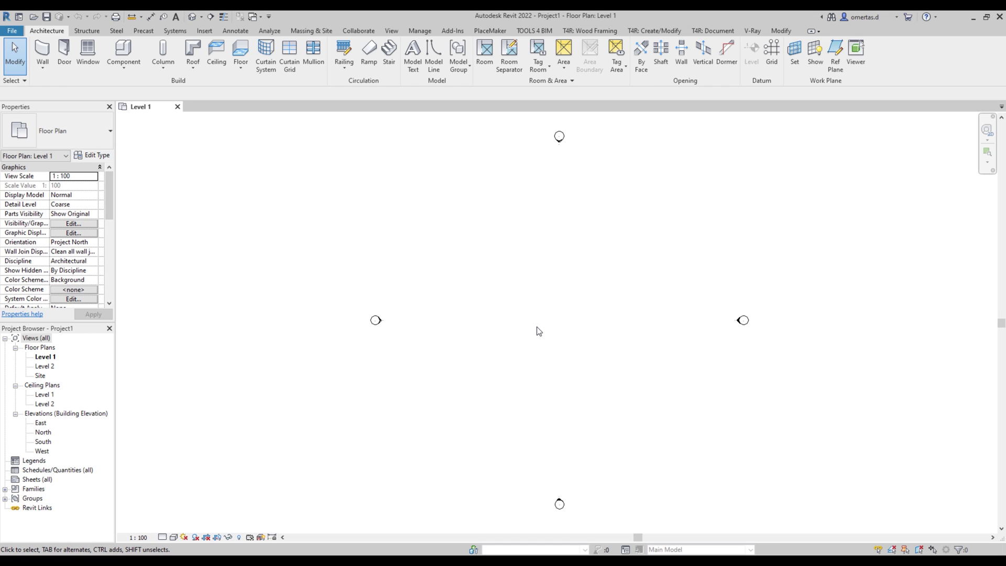
- Set the project's Length units to Centimeters in Project Units (UN)
{"action": "key", "text": "u"}
{"action": "key", "text": "n"}
{"action": "left_click", "coordinate": [654, 232]}
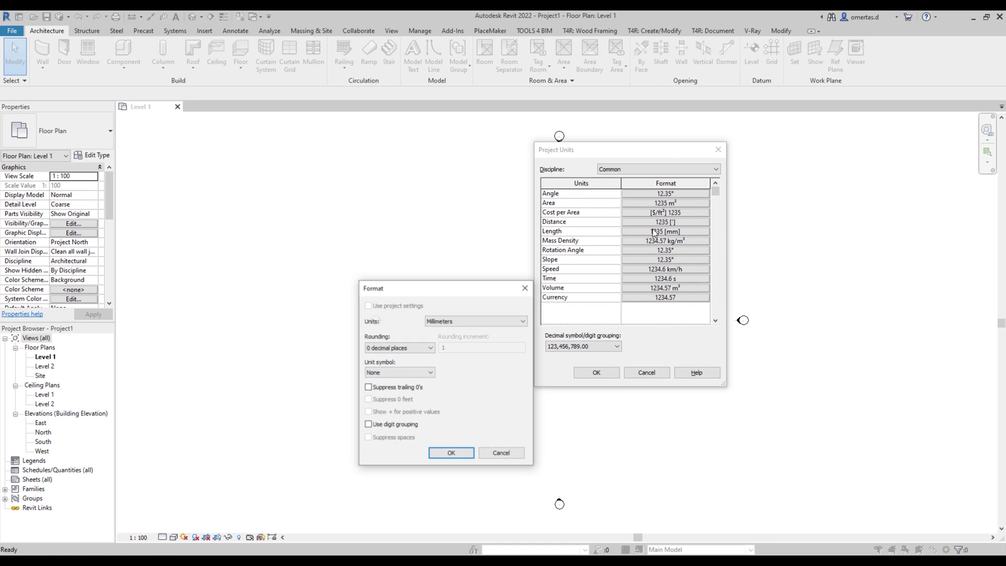
{"action": "left_click", "coordinate": [463, 321]}
{"action": "left_click", "coordinate": [461, 451]}
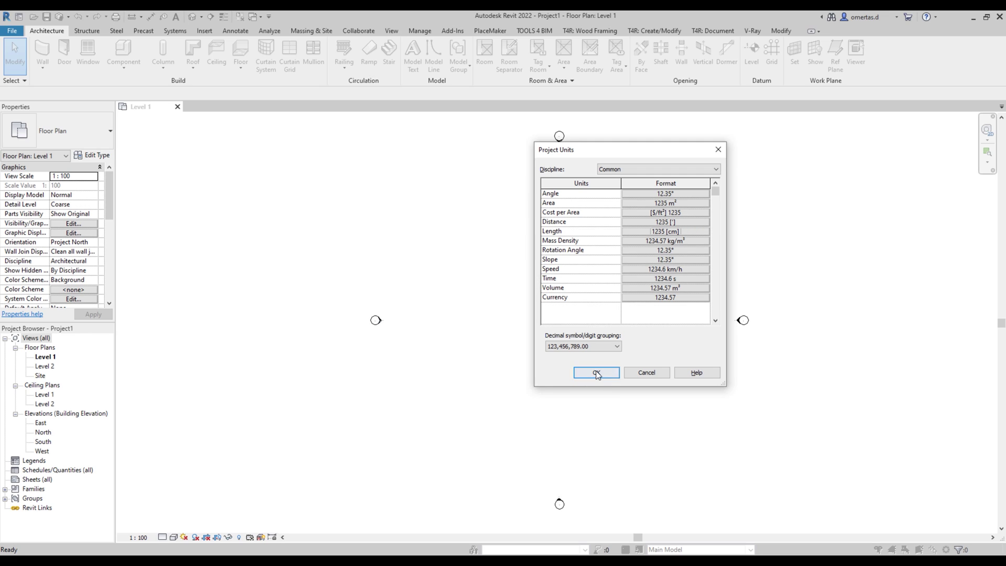
{"action": "left_click", "coordinate": [597, 373]}
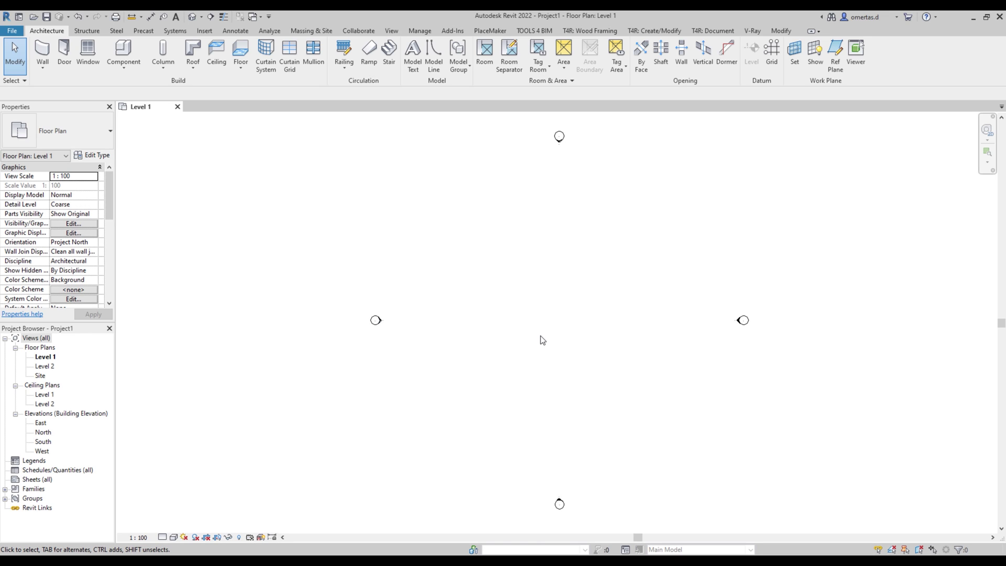
- Launch Dynamo from Manage > Visual Programming and maximize its Start page window
{"action": "left_click", "coordinate": [412, 32]}
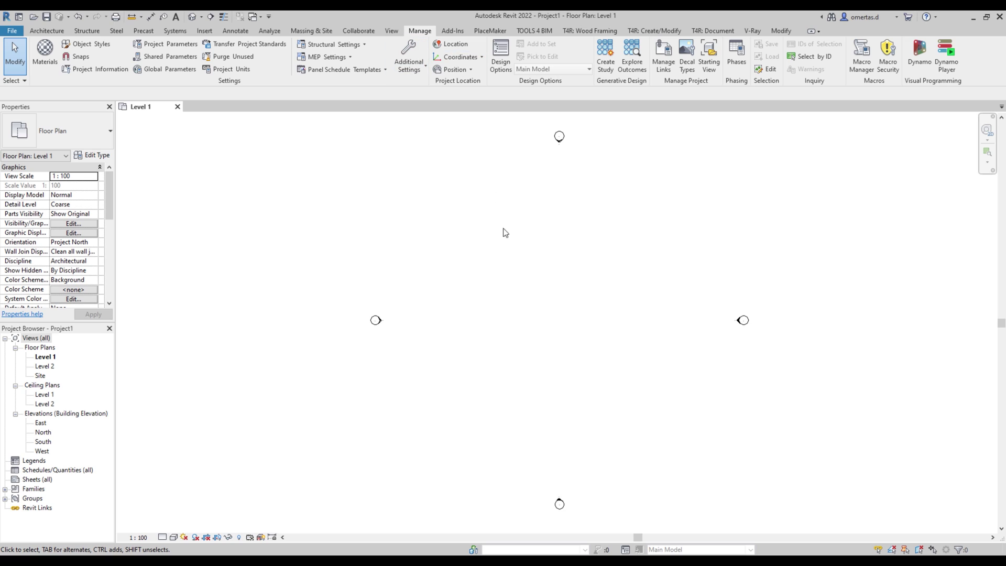
{"action": "left_click", "coordinate": [916, 65]}
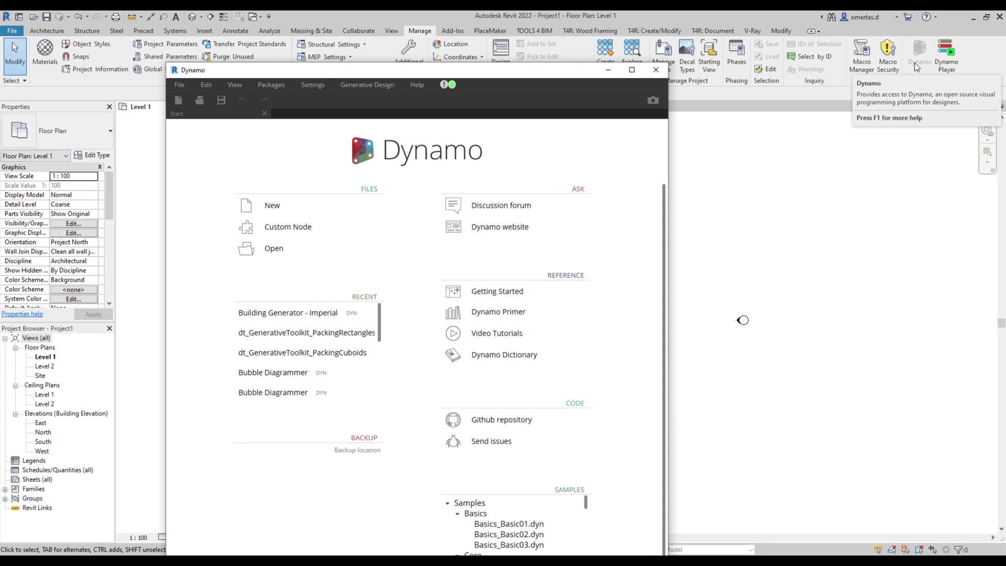
{"action": "left_click", "coordinate": [632, 69]}
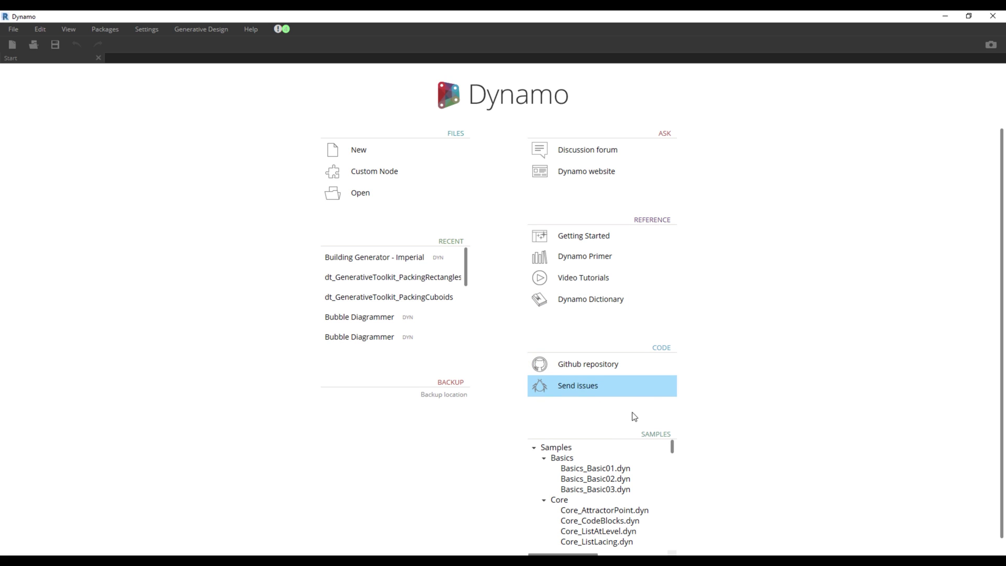
{"action": "scroll", "coordinate": [614, 503], "scroll_direction": "down", "scroll_amount": 5}
{"action": "scroll", "coordinate": [615, 503], "scroll_direction": "down", "scroll_amount": 3}
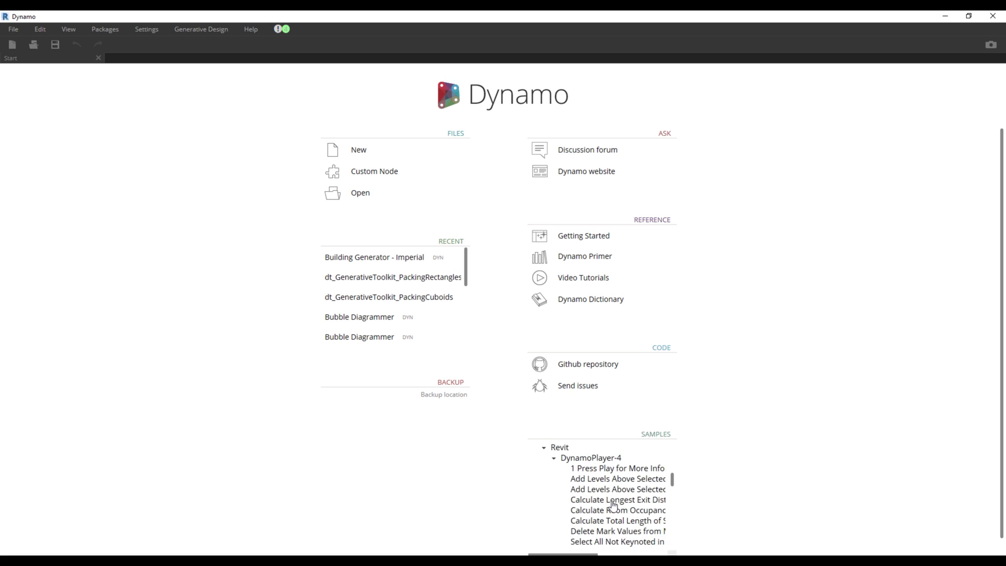
{"action": "scroll", "coordinate": [614, 502], "scroll_direction": "up", "scroll_amount": 3}
{"action": "scroll", "coordinate": [614, 503], "scroll_direction": "up", "scroll_amount": 5}
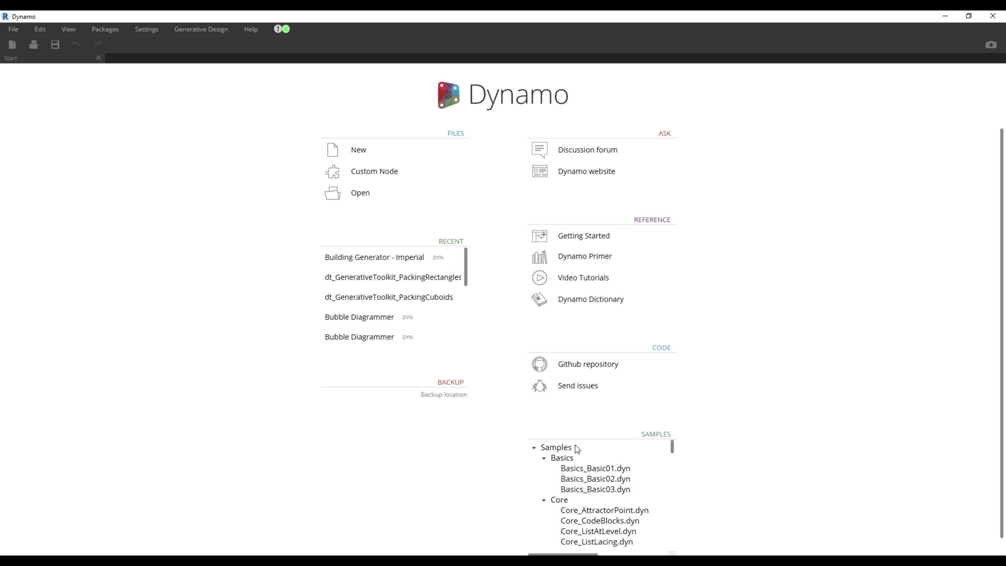
- Open a new blank Dynamo Home workspace, glancing at the File menu
{"action": "left_click", "coordinate": [405, 147]}
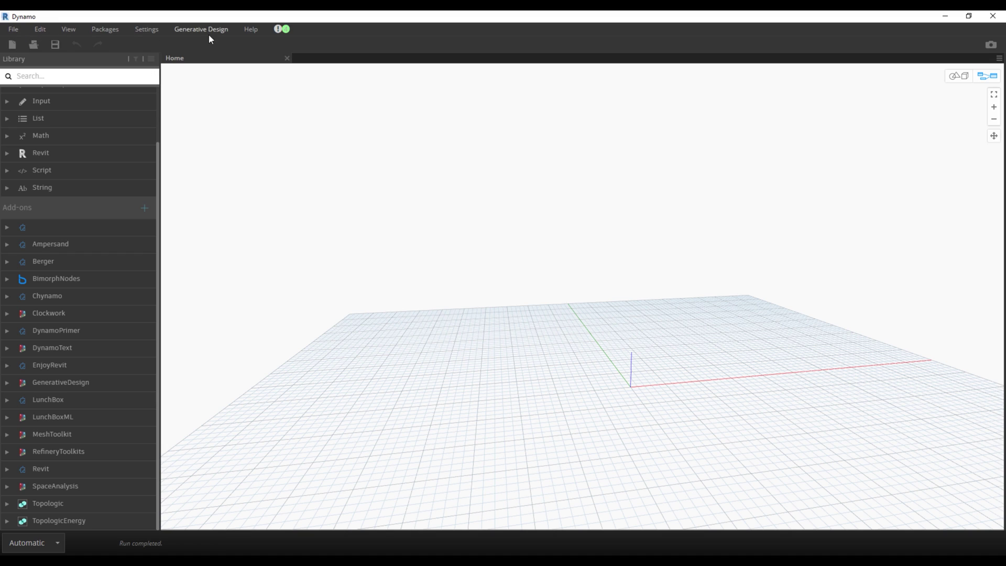
{"action": "left_click", "coordinate": [17, 32]}
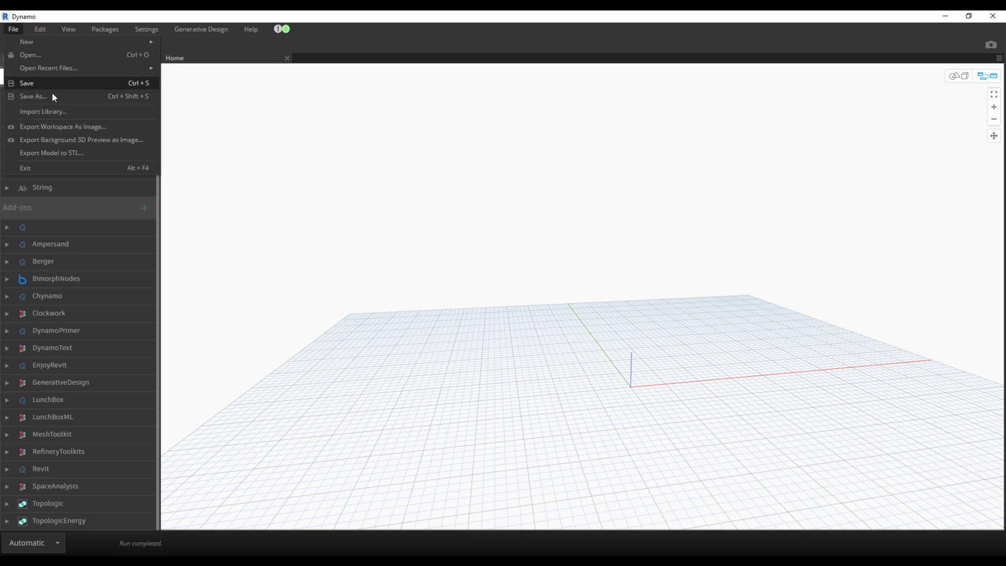
{"action": "left_click", "coordinate": [27, 26]}
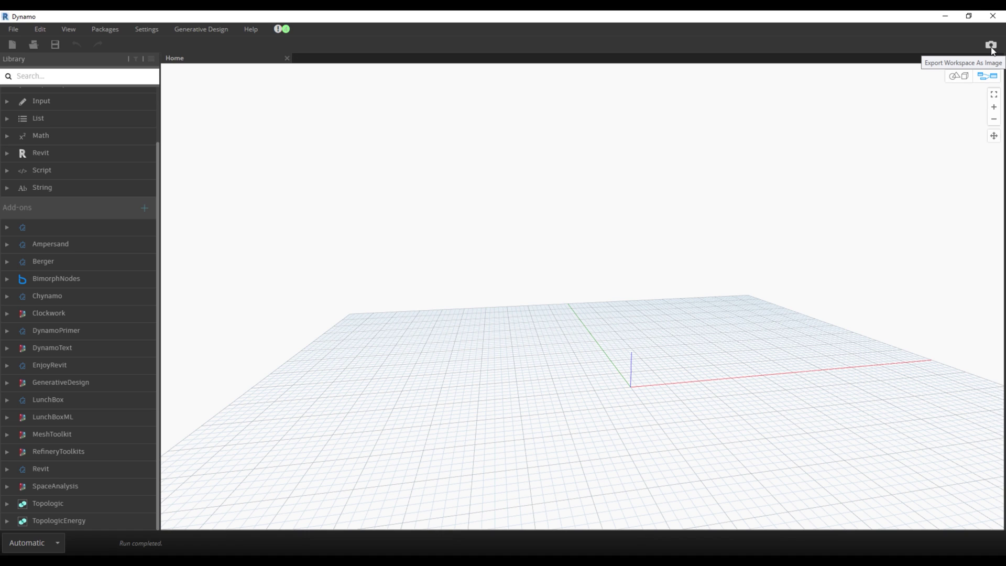
{"action": "scroll", "coordinate": [55, 173], "scroll_direction": "up", "scroll_amount": 3}
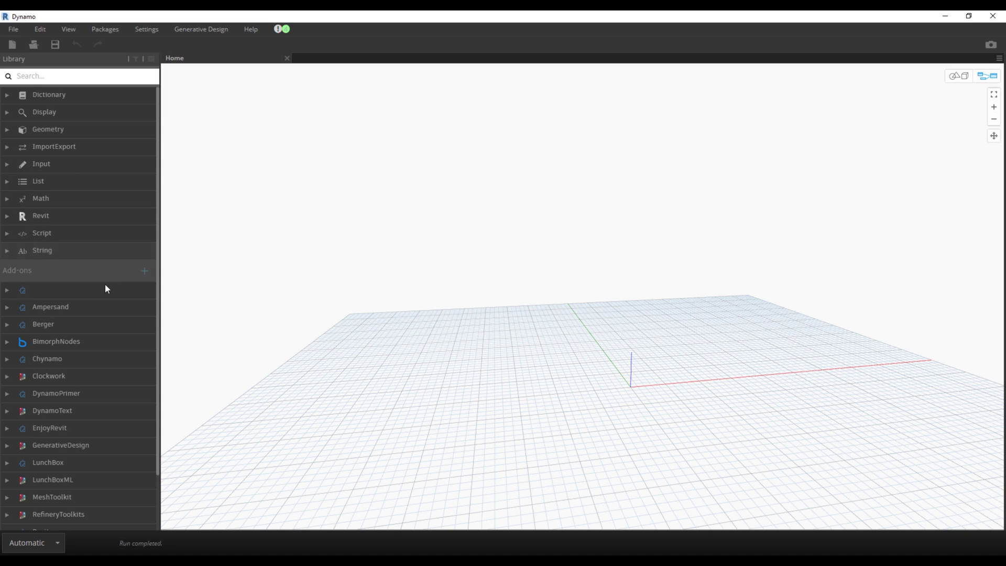
{"action": "scroll", "coordinate": [90, 388], "scroll_direction": "down", "scroll_amount": 3}
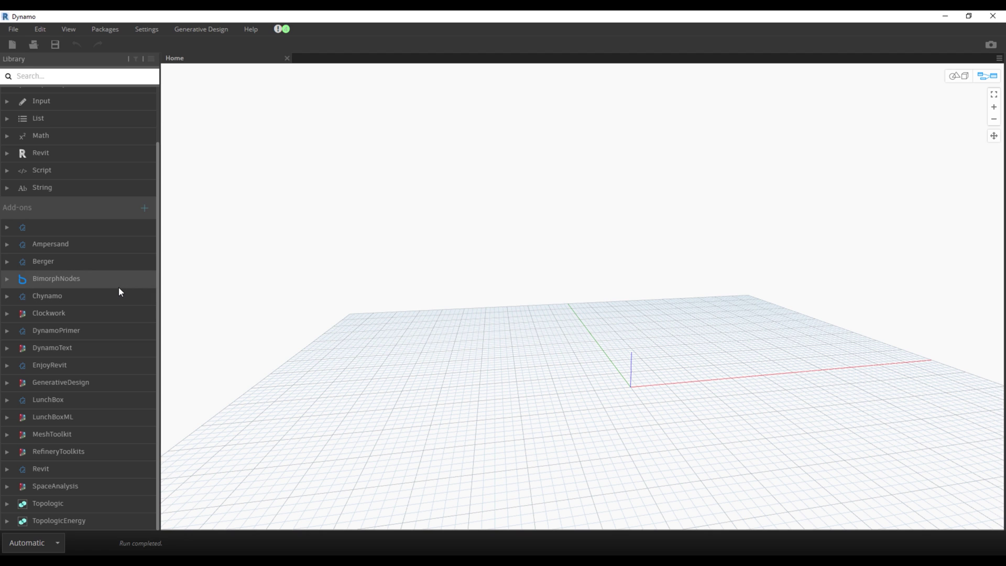
- Orbit the 3D background preview grid, then return to graph editing
{"action": "left_click", "coordinate": [959, 76]}
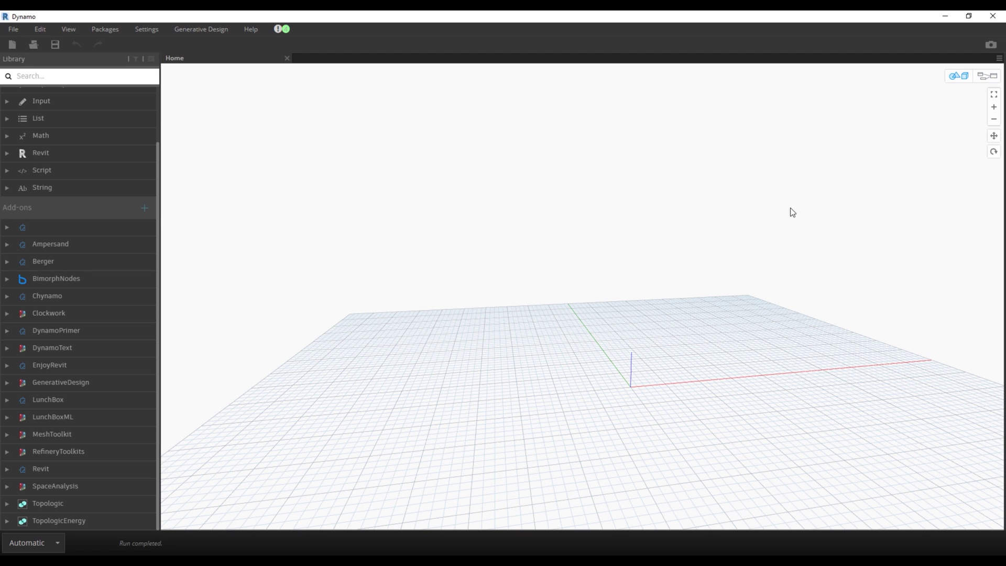
{"action": "mouse_move", "coordinate": [789, 212]}
{"action": "right_mouse_down"}
{"action": "mouse_move", "coordinate": [729, 262]}
{"action": "mouse_move", "coordinate": [749, 246]}
{"action": "right_mouse_up"}
{"action": "left_click", "coordinate": [986, 77]}
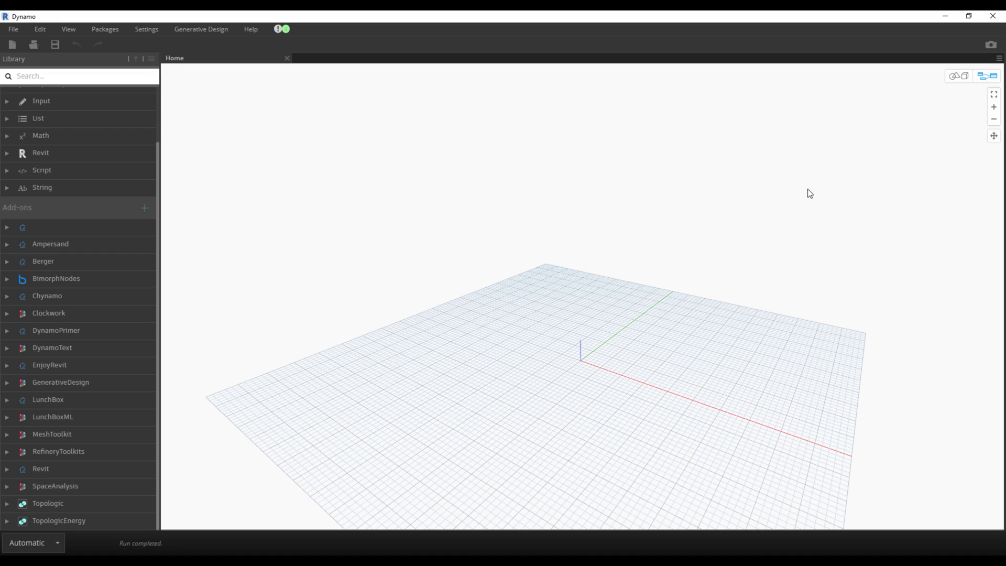
- Place a Python Script node from Library > Script > Editor onto the canvas
{"action": "scroll", "coordinate": [79, 223], "scroll_direction": "up", "scroll_amount": 2}
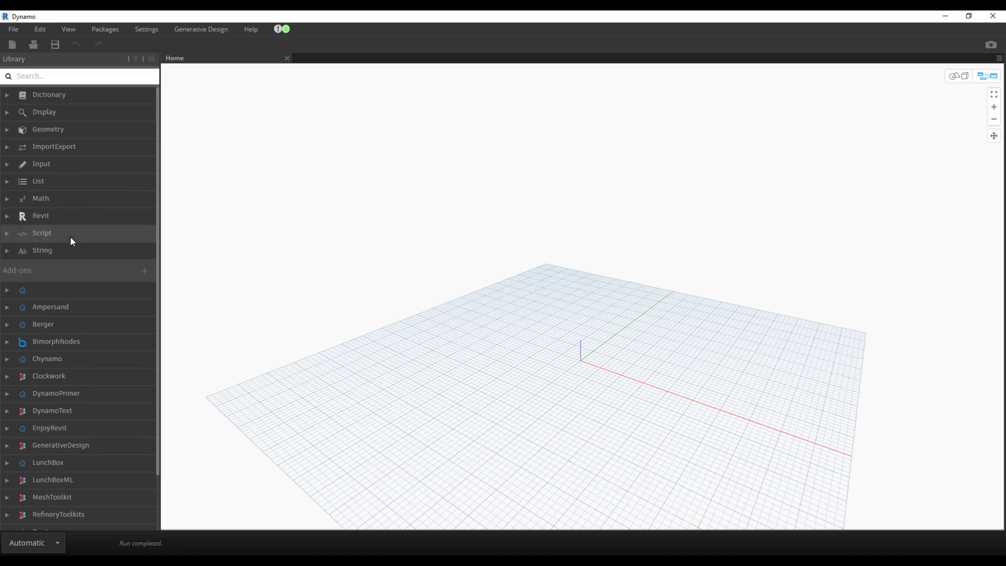
{"action": "left_click", "coordinate": [67, 231]}
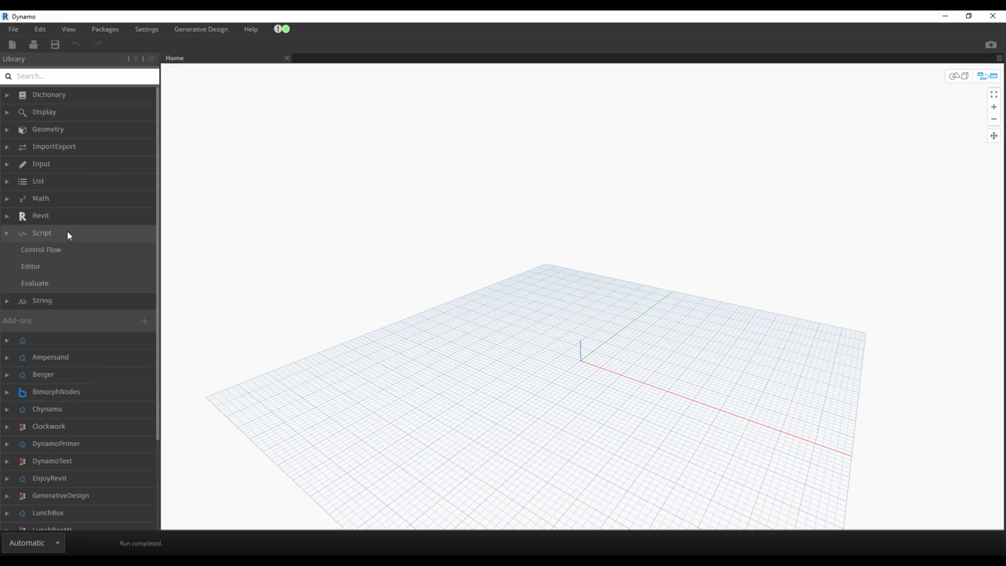
{"action": "left_click", "coordinate": [67, 268]}
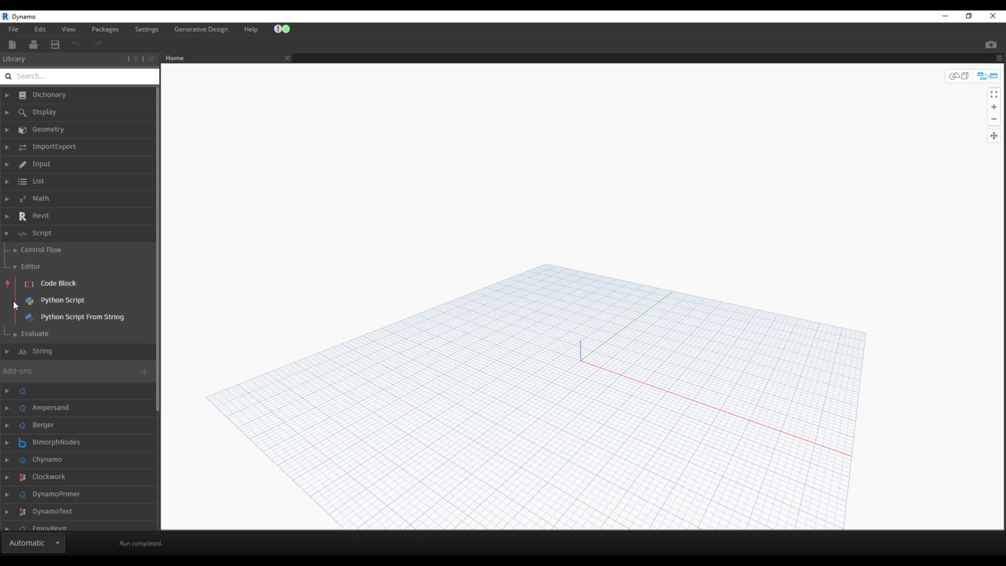
{"action": "left_click", "coordinate": [9, 95]}
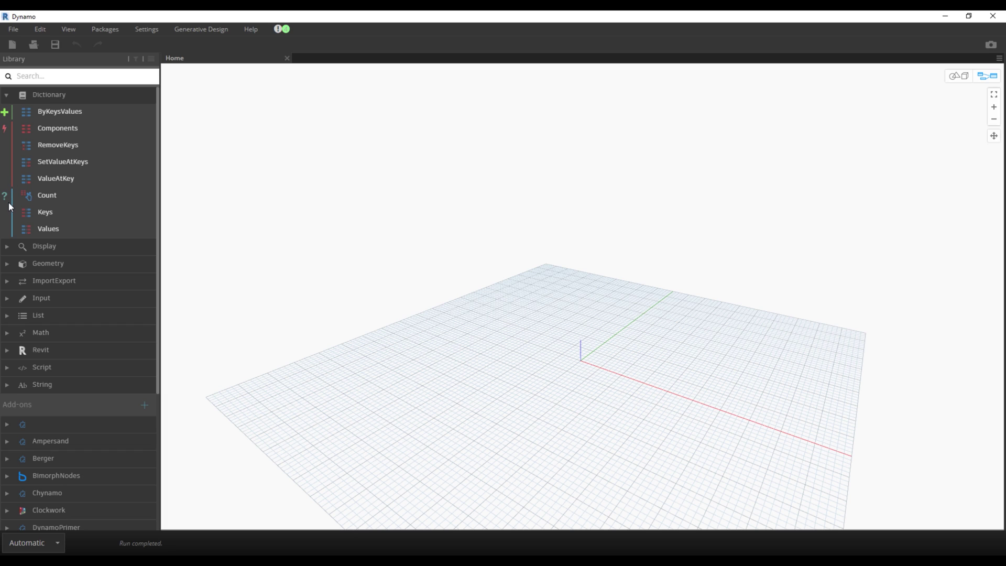
{"action": "left_click", "coordinate": [51, 369]}
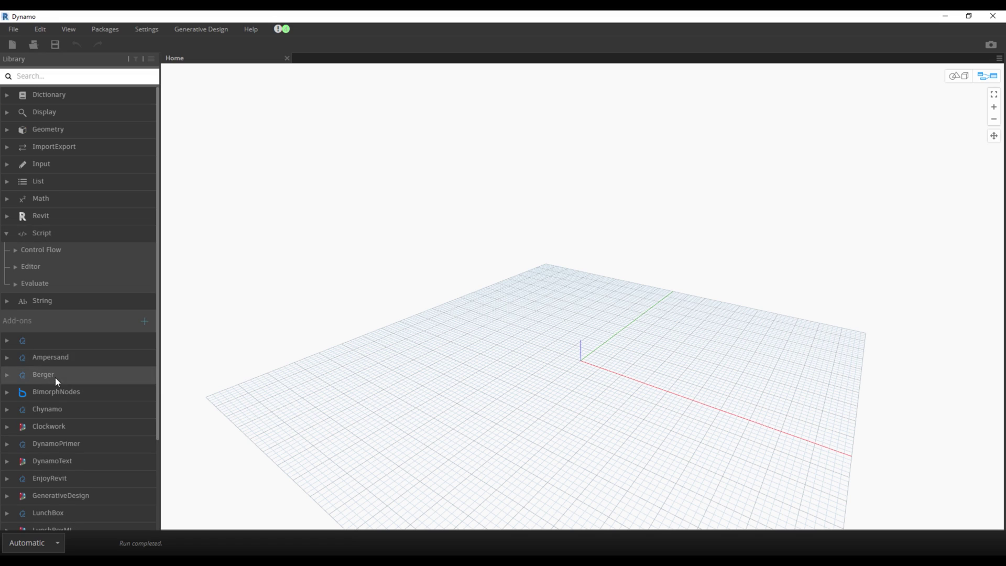
{"action": "left_click", "coordinate": [58, 270]}
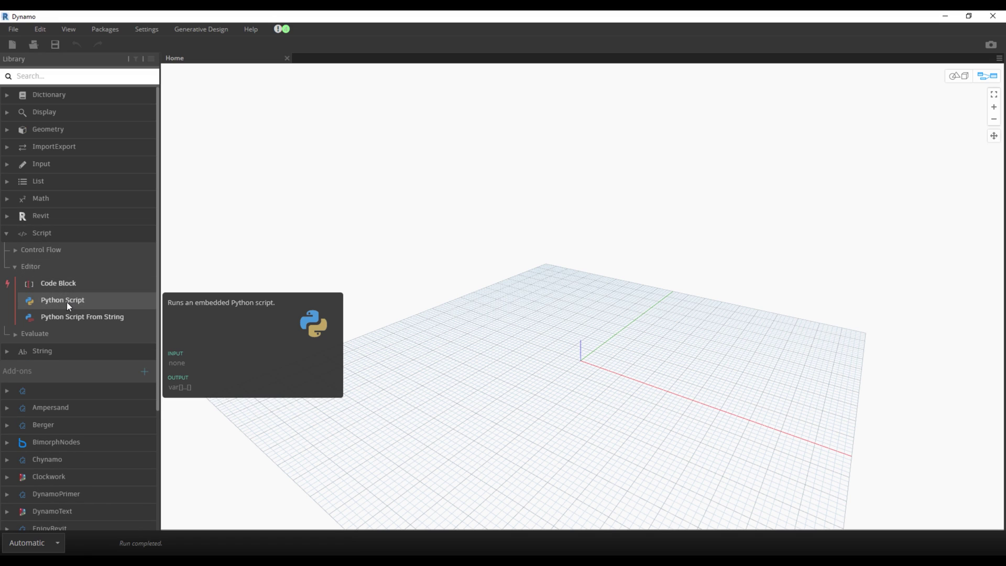
{"action": "left_click", "coordinate": [67, 303]}
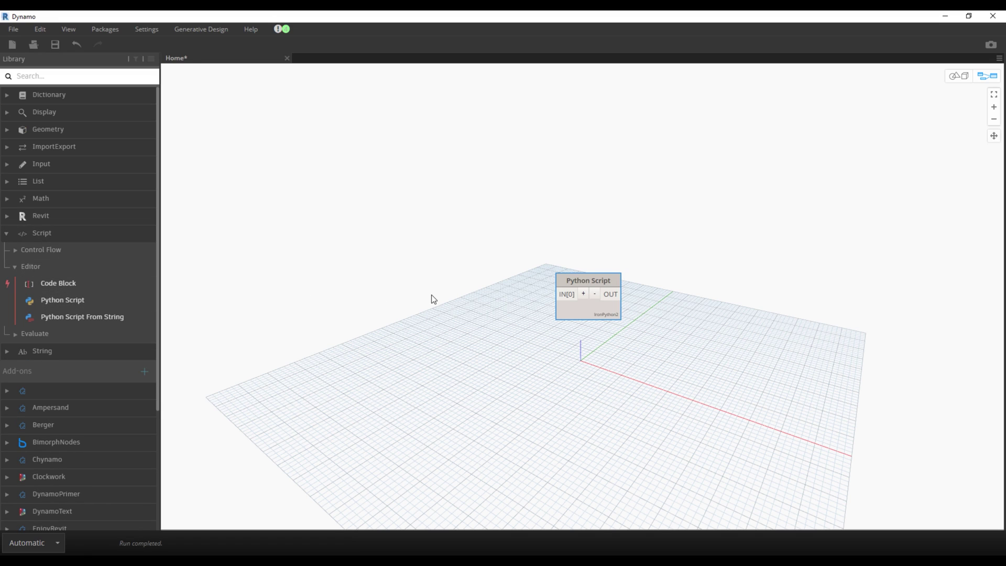
- Add then remove Python Script inputs back to IN[0], and expand Library > Input > Basic
{"action": "scroll", "coordinate": [597, 307], "scroll_direction": "up", "scroll_amount": 1}
{"action": "scroll", "coordinate": [597, 306], "scroll_direction": "up", "scroll_amount": 2}
{"action": "scroll", "coordinate": [597, 306], "scroll_direction": "up", "scroll_amount": 2}
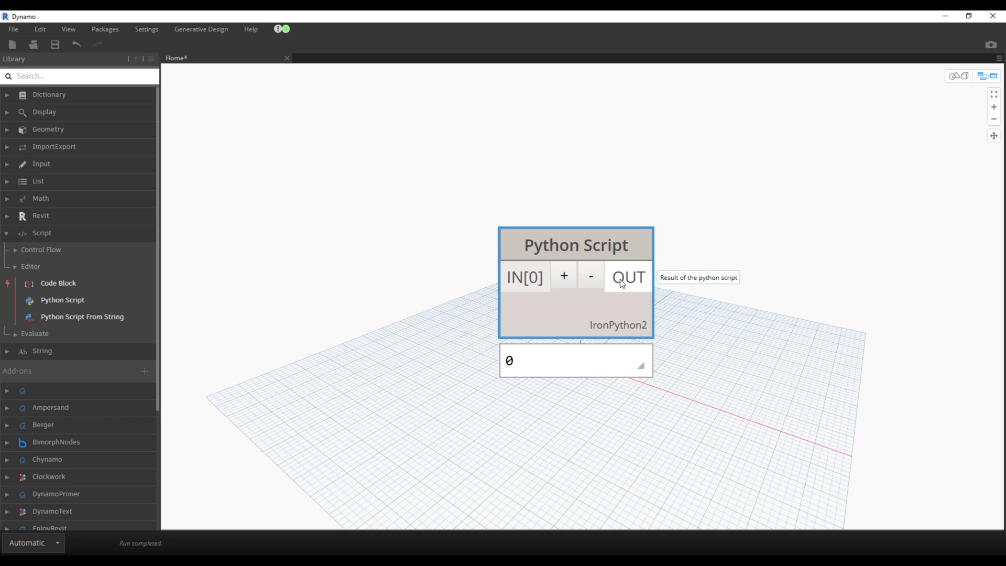
{"action": "left_click", "coordinate": [564, 276]}
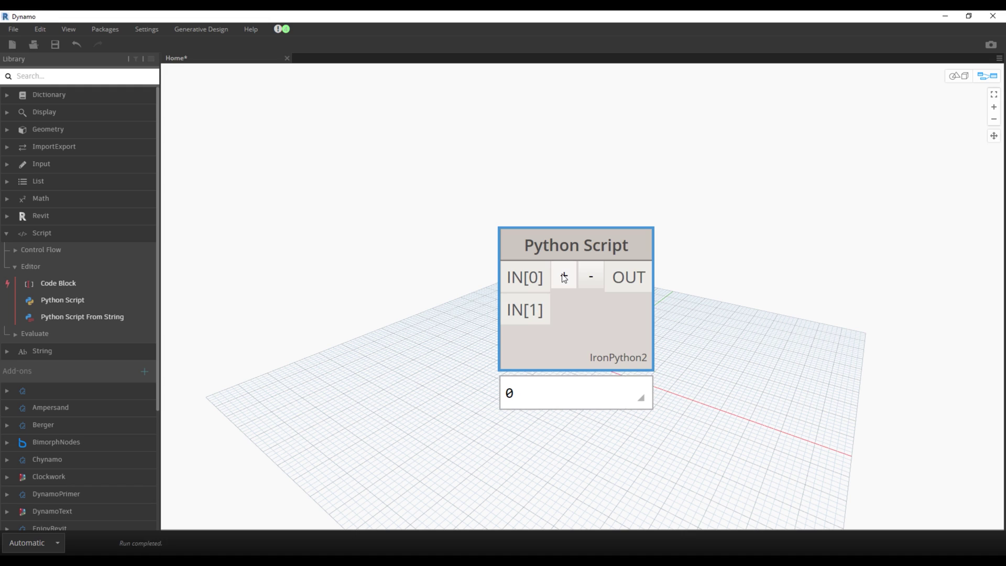
{"action": "double_click", "coordinate": [564, 276]}
{"action": "double_click", "coordinate": [563, 276]}
{"action": "triple_click", "coordinate": [591, 276]}
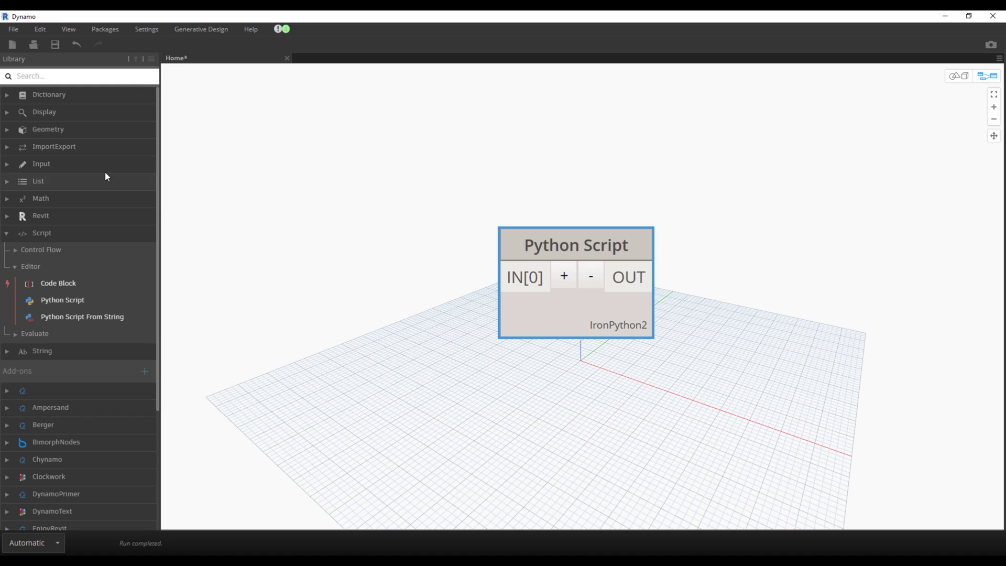
{"action": "left_click", "coordinate": [90, 167]}
{"action": "left_click", "coordinate": [85, 183]}
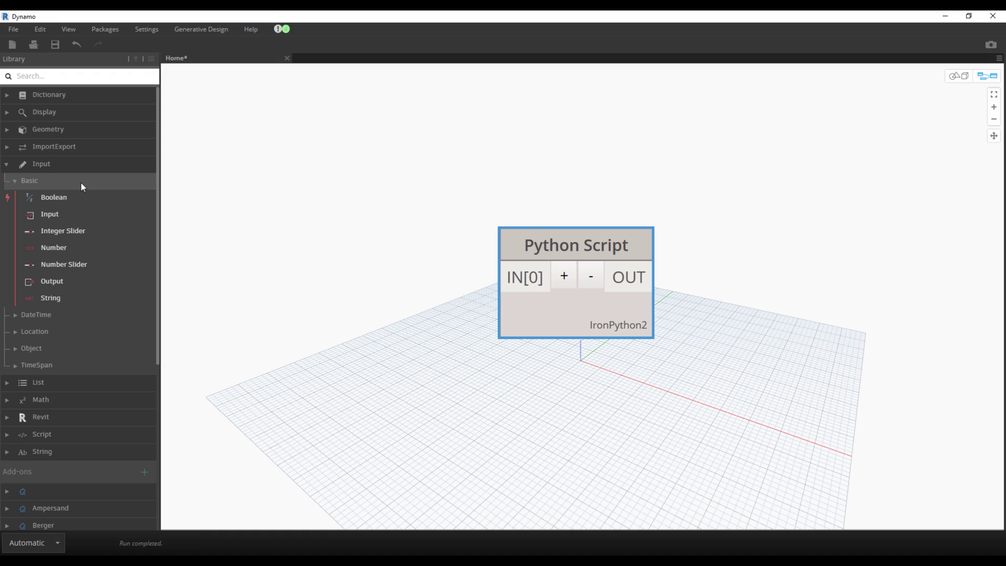
- Place a Boolean node at the upper left, moving the Python Script node lower
{"action": "left_click", "coordinate": [73, 199]}
{"action": "left_click_drag", "start_coordinate": [600, 273], "coordinate": [292, 176]}
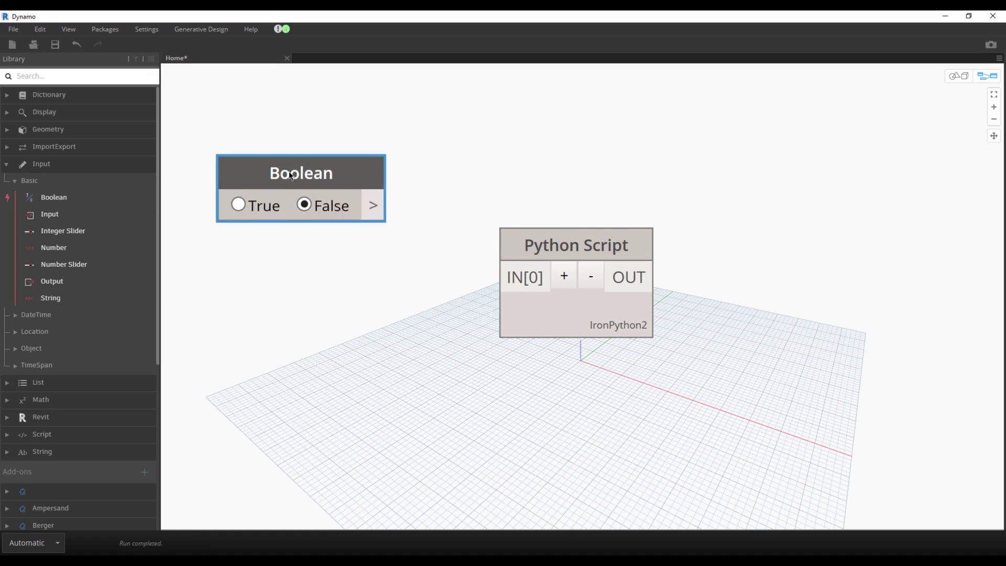
{"action": "scroll", "coordinate": [360, 341], "scroll_direction": "down", "scroll_amount": 5}
{"action": "middle_click_drag", "start_coordinate": [360, 341], "coordinate": [322, 354]}
{"action": "left_click_drag", "start_coordinate": [454, 332], "coordinate": [490, 439]}
{"action": "scroll", "coordinate": [379, 351], "scroll_direction": "down", "scroll_amount": 2}
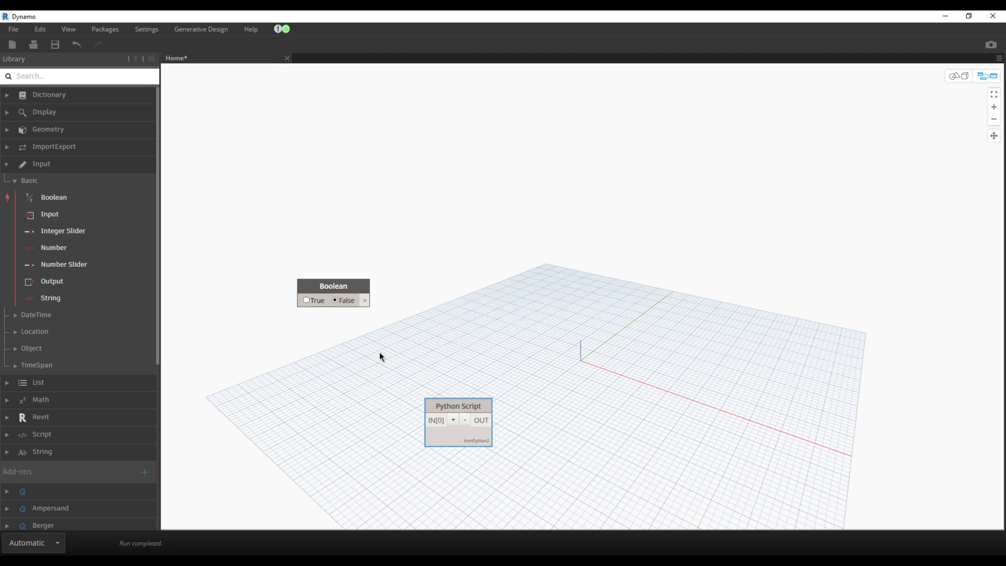
{"action": "scroll", "coordinate": [381, 356], "scroll_direction": "down", "scroll_amount": 1}
{"action": "middle_click_drag", "start_coordinate": [380, 356], "coordinate": [346, 298]}
- Stack Integer Slider, Number, Number Slider and String nodes below the Boolean node
{"action": "left_click", "coordinate": [74, 230]}
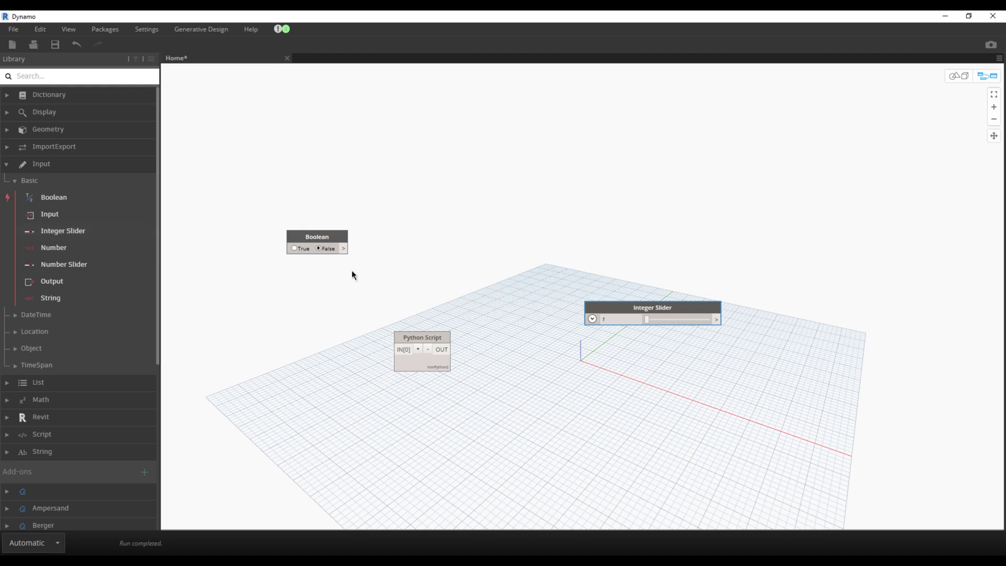
{"action": "left_click_drag", "start_coordinate": [634, 304], "coordinate": [300, 288]}
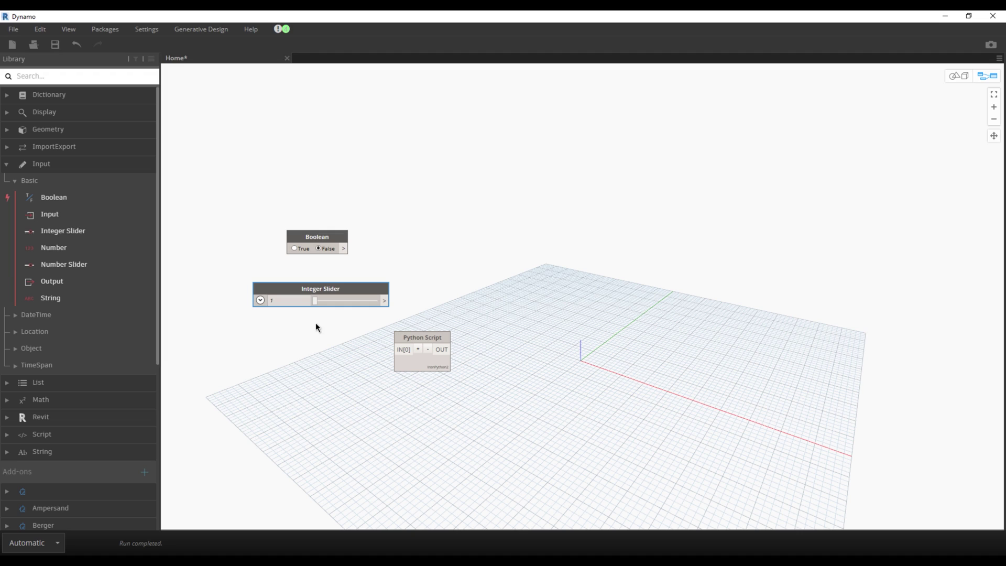
{"action": "left_click", "coordinate": [53, 247]}
{"action": "left_click_drag", "start_coordinate": [608, 325], "coordinate": [294, 333]}
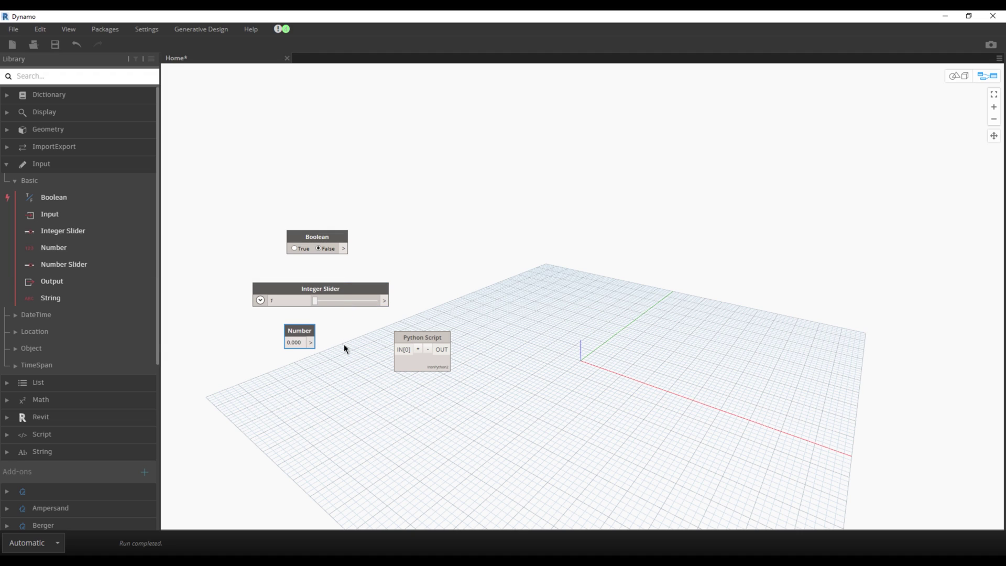
{"action": "left_click", "coordinate": [103, 262]}
{"action": "left_click_drag", "start_coordinate": [630, 345], "coordinate": [268, 384]}
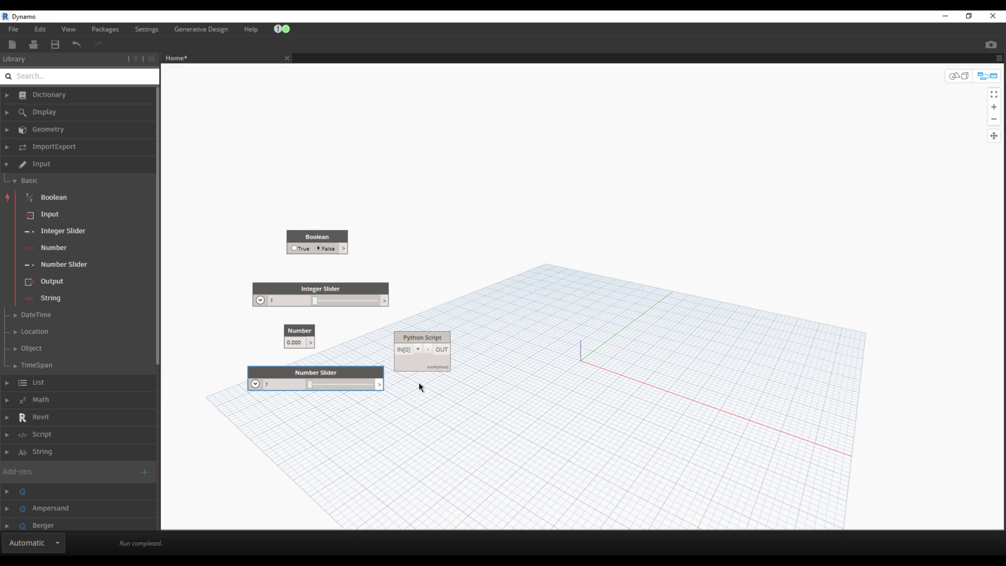
{"action": "left_click_drag", "start_coordinate": [433, 348], "coordinate": [505, 430]}
{"action": "middle_click_drag", "start_coordinate": [434, 339], "coordinate": [429, 234]}
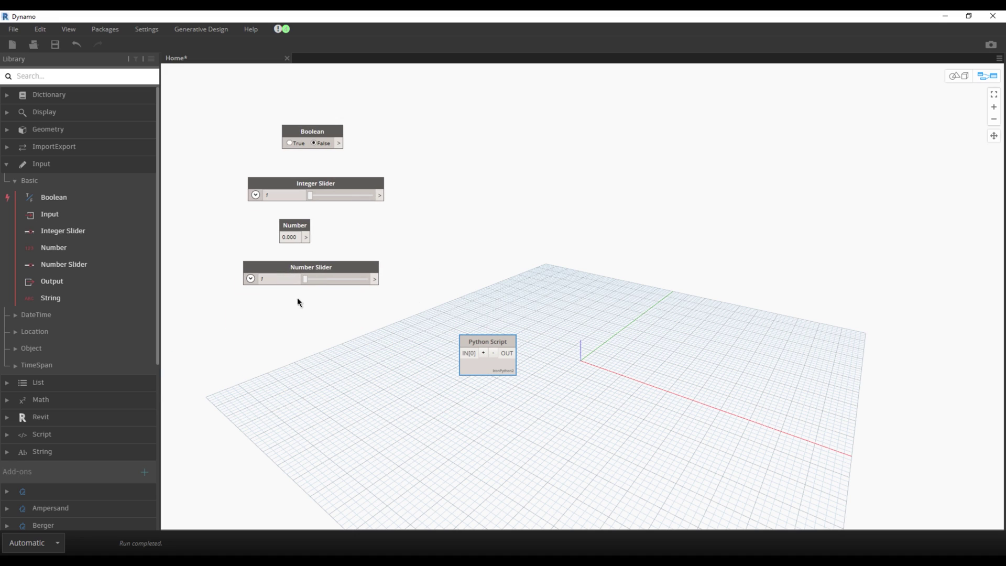
{"action": "left_click", "coordinate": [96, 297]}
{"action": "left_click_drag", "start_coordinate": [571, 294], "coordinate": [317, 325]}
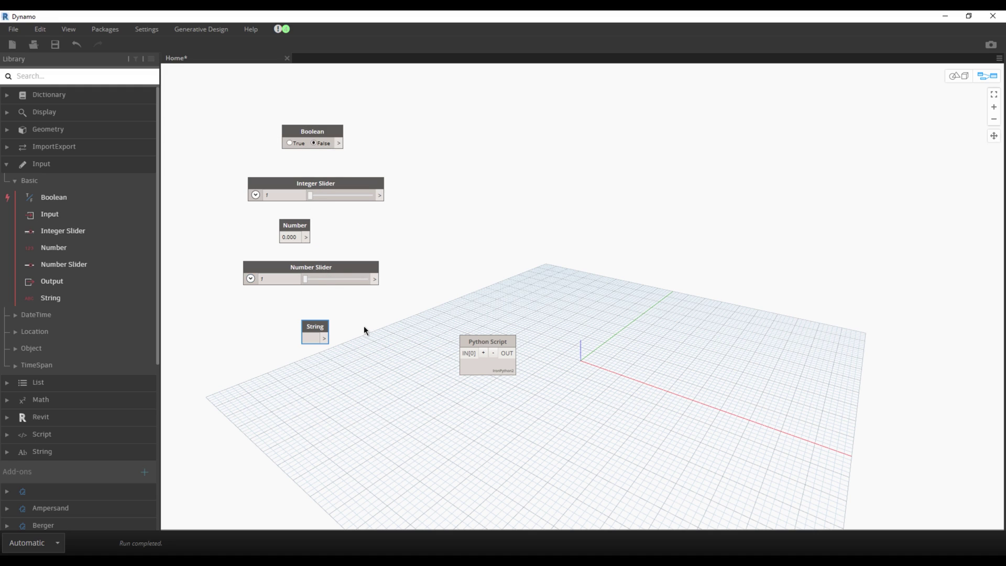
- Add a Watch node via the canvas node search for 'watch'
{"action": "right_click", "coordinate": [476, 133]}
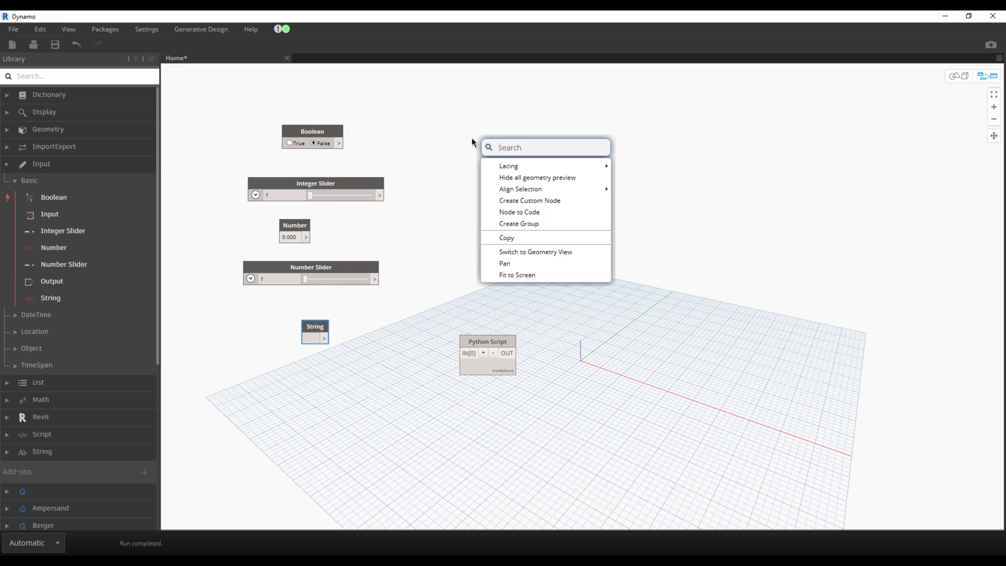
{"action": "type", "text": "wat"}
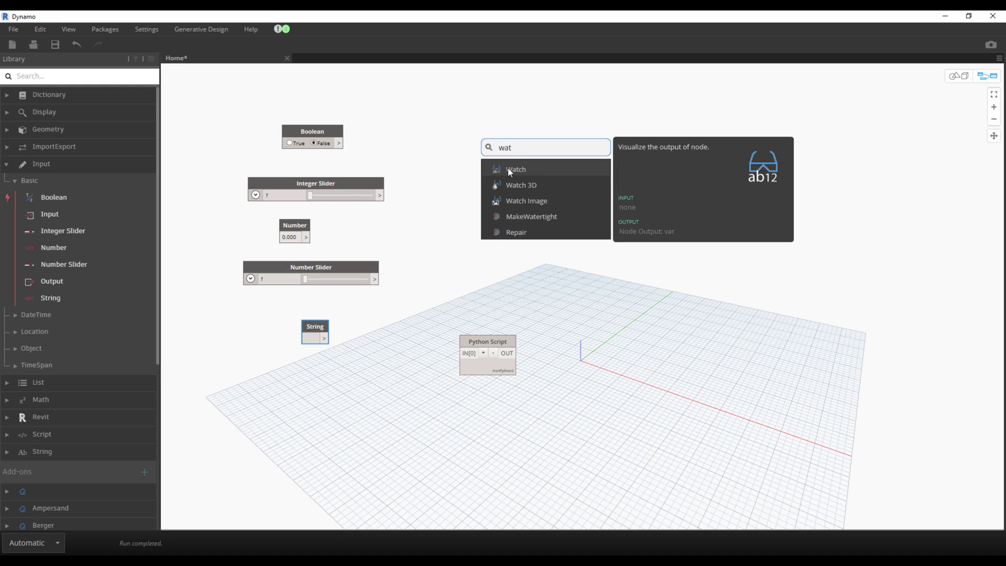
{"action": "left_click", "coordinate": [508, 168]}
- Copy-paste the Watch node into a column of five Watch nodes
{"action": "key", "text": "ctrl+c"}
{"action": "key", "text": "ctrl+v"}
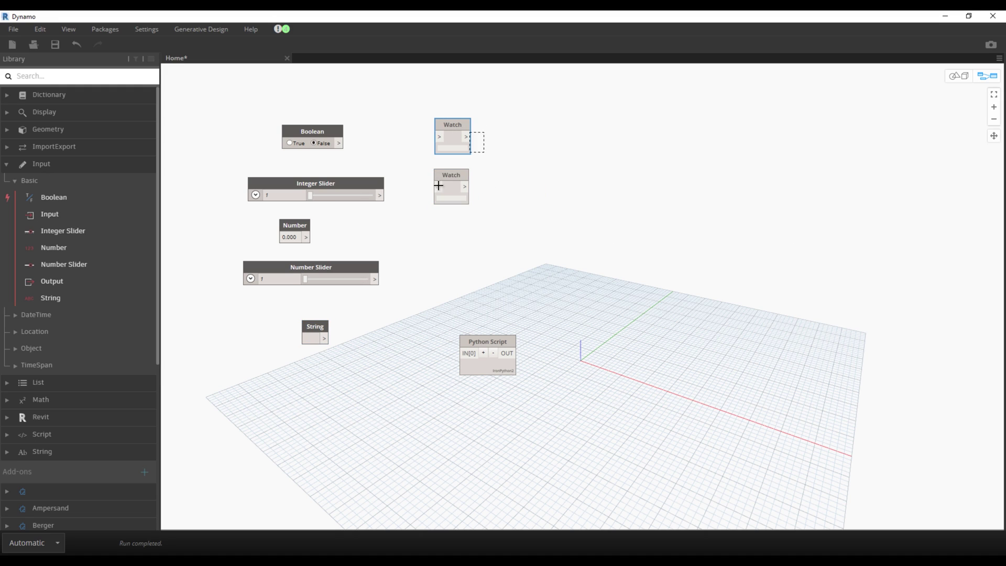
{"action": "left_click_drag", "start_coordinate": [478, 139], "coordinate": [430, 208]}
{"action": "key", "text": "ctrl+c"}
{"action": "key", "text": "ctrl+v"}
{"action": "mouse_move", "coordinate": [490, 339]}
{"action": "left_mouse_down"}
{"action": "mouse_move", "coordinate": [543, 428]}
{"action": "mouse_move", "coordinate": [450, 240]}
{"action": "mouse_move", "coordinate": [451, 271]}
{"action": "left_mouse_up"}
{"action": "left_click_drag", "start_coordinate": [480, 147], "coordinate": [461, 199]}
{"action": "mouse_move", "coordinate": [444, 126]}
{"action": "left_mouse_down"}
{"action": "mouse_move", "coordinate": [444, 152]}
{"action": "mouse_move", "coordinate": [444, 127]}
{"action": "left_mouse_up"}
{"action": "left_click", "coordinate": [451, 273]}
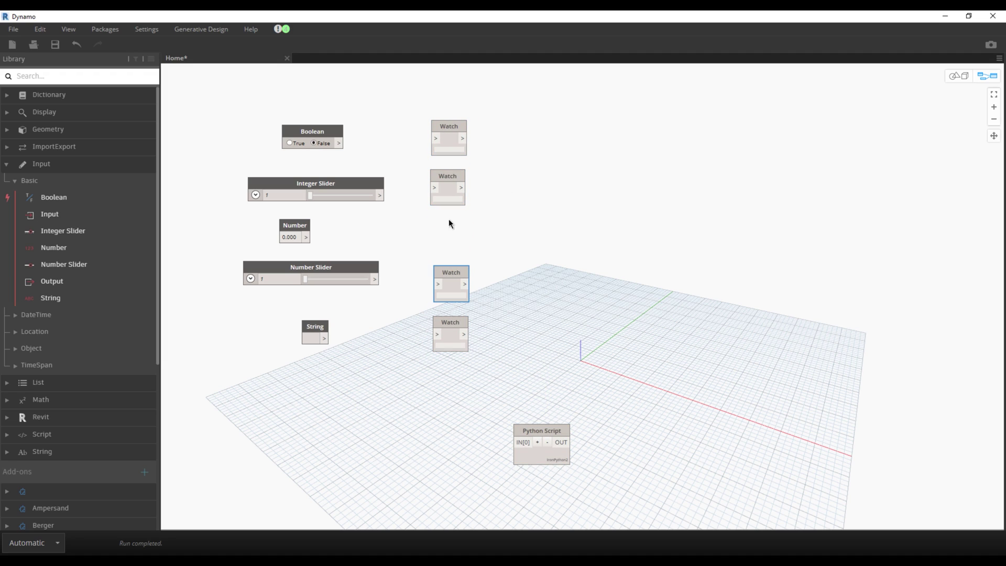
{"action": "key", "text": "ctrl+c"}
{"action": "key", "text": "ctrl+v"}
- Wire Boolean, Integer Slider, Number, Number Slider and String outputs to their own Watch nodes
{"action": "left_click_drag", "start_coordinate": [339, 143], "coordinate": [435, 138]}
{"action": "left_click_drag", "start_coordinate": [380, 195], "coordinate": [435, 187]}
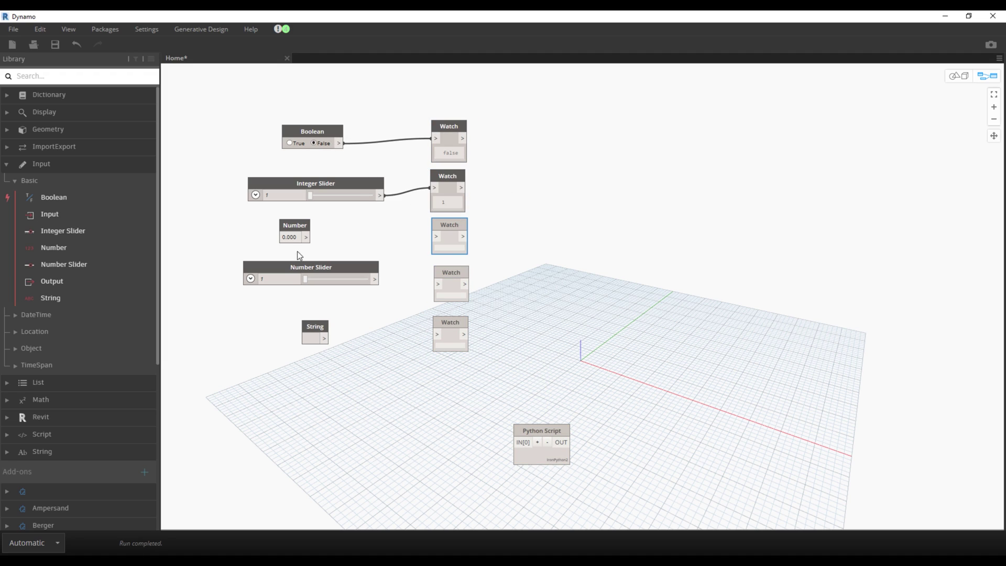
{"action": "left_click_drag", "start_coordinate": [306, 237], "coordinate": [436, 236]}
{"action": "left_click_drag", "start_coordinate": [375, 279], "coordinate": [437, 284]}
{"action": "left_click_drag", "start_coordinate": [330, 340], "coordinate": [436, 335]}
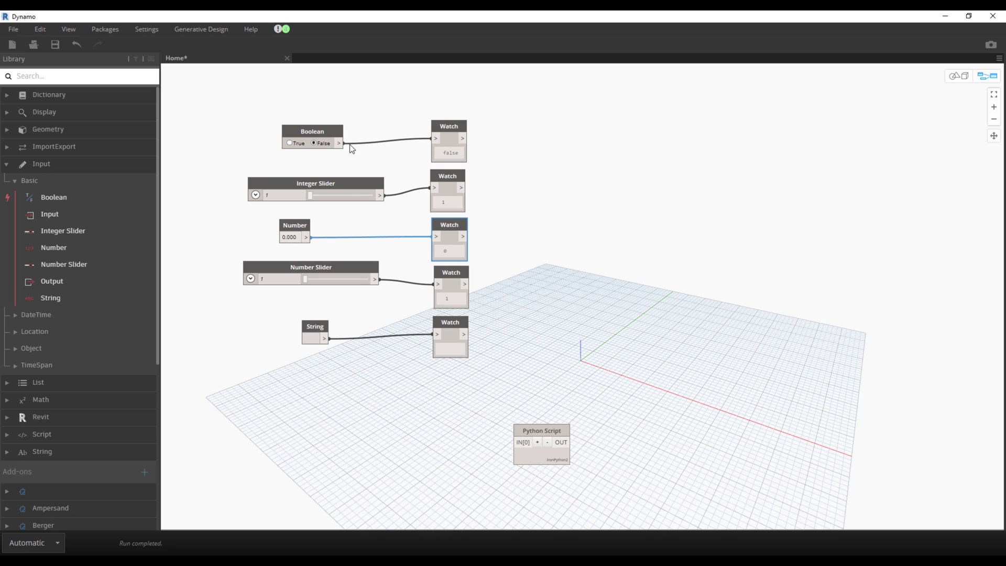
- Set Boolean to True, Integer Slider to 39 and the Number node to 10
{"action": "left_click", "coordinate": [291, 143]}
{"action": "left_click", "coordinate": [314, 143]}
{"action": "left_click", "coordinate": [296, 144]}
{"action": "mouse_move", "coordinate": [312, 194]}
{"action": "left_mouse_down"}
{"action": "mouse_move", "coordinate": [348, 195]}
{"action": "mouse_move", "coordinate": [335, 195]}
{"action": "left_mouse_up"}
{"action": "double_click", "coordinate": [291, 237]}
{"action": "type", "text": "10"}
{"action": "left_click", "coordinate": [335, 226]}
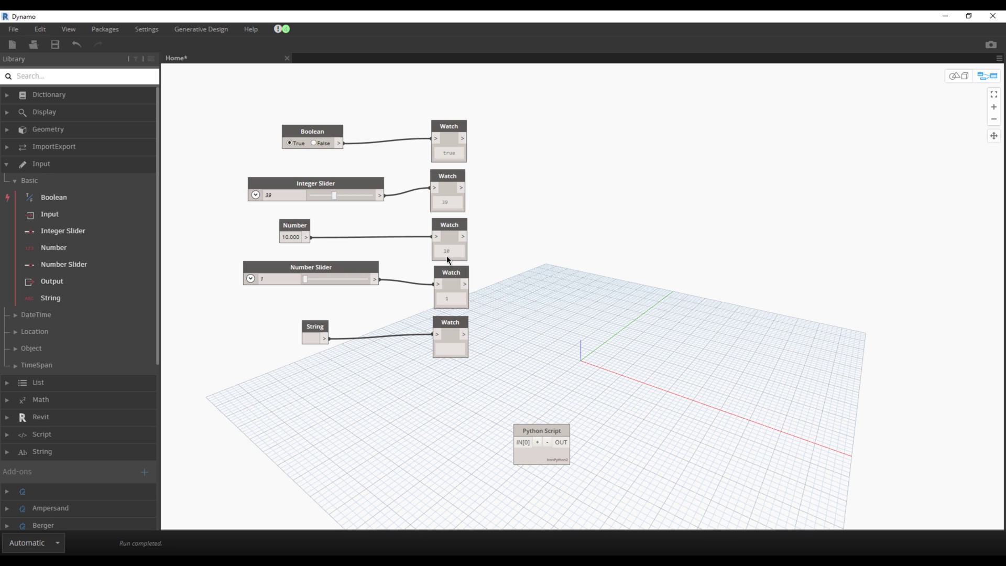
- Set the Number Slider to 38.8 and the String node to 'text'
{"action": "mouse_move", "coordinate": [305, 279]}
{"action": "left_mouse_down"}
{"action": "mouse_move", "coordinate": [348, 278]}
{"action": "mouse_move", "coordinate": [335, 278]}
{"action": "left_mouse_up"}
{"action": "left_click", "coordinate": [313, 336]}
{"action": "type", "text": "text"}
{"action": "left_click", "coordinate": [333, 369]}
{"action": "scroll", "coordinate": [424, 313], "scroll_direction": "up", "scroll_amount": 2}
{"action": "scroll", "coordinate": [424, 313], "scroll_direction": "up", "scroll_amount": 2}
{"action": "scroll", "coordinate": [411, 229], "scroll_direction": "down", "scroll_amount": 1}
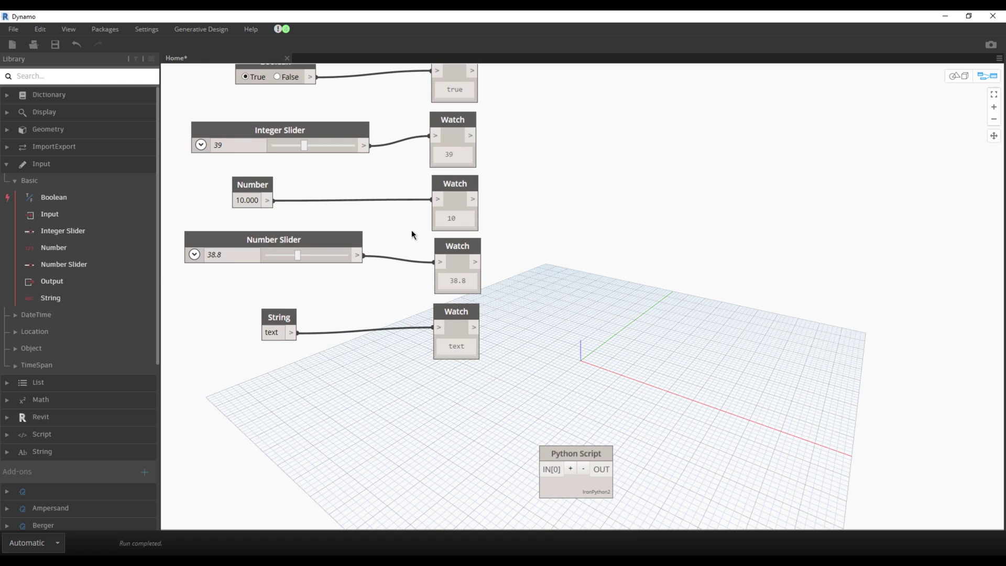
{"action": "middle_click_drag", "start_coordinate": [429, 284], "coordinate": [435, 297]}
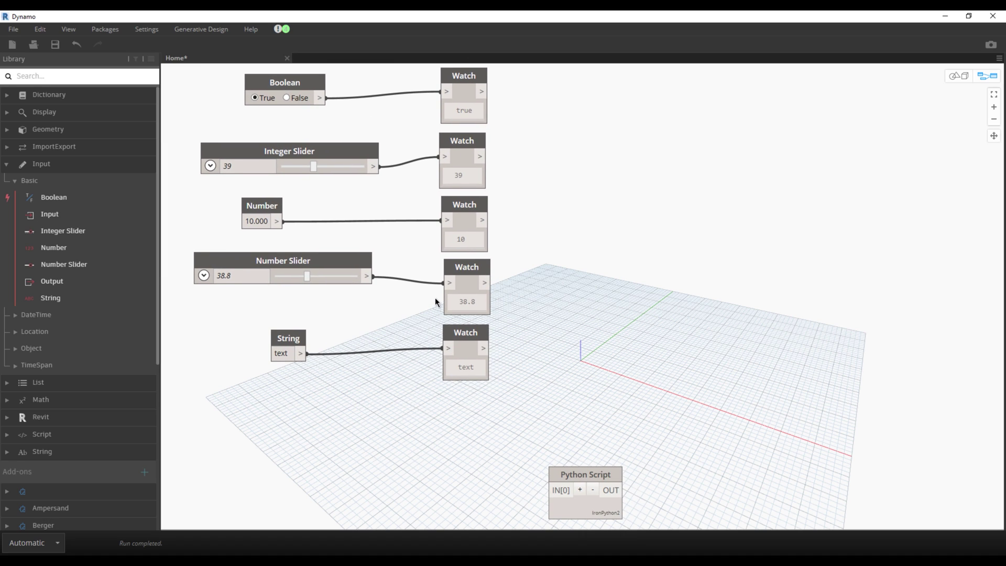